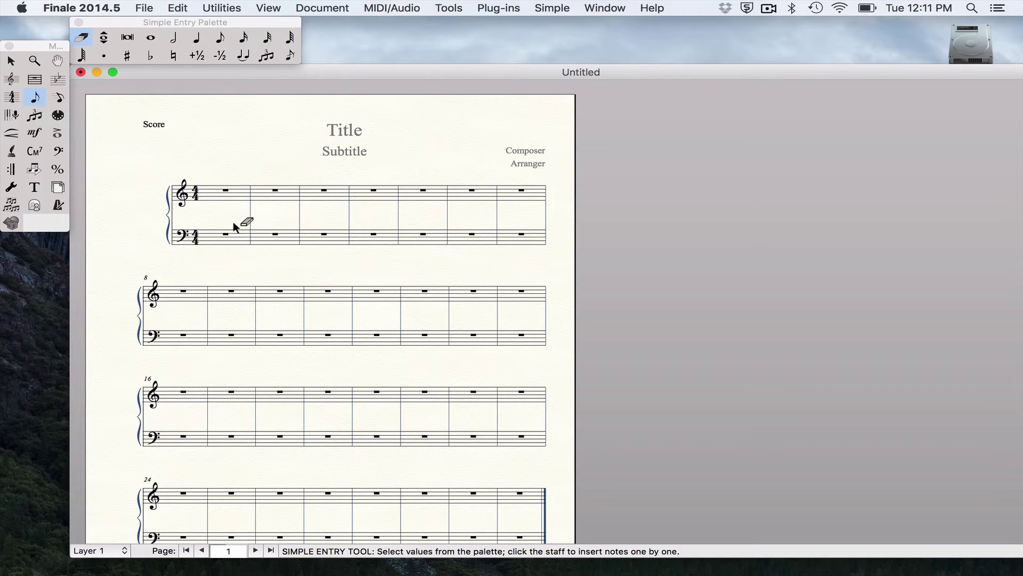
Activate the Simple Entry Palette, switching focus back to the score once along the way
click(132, 27)
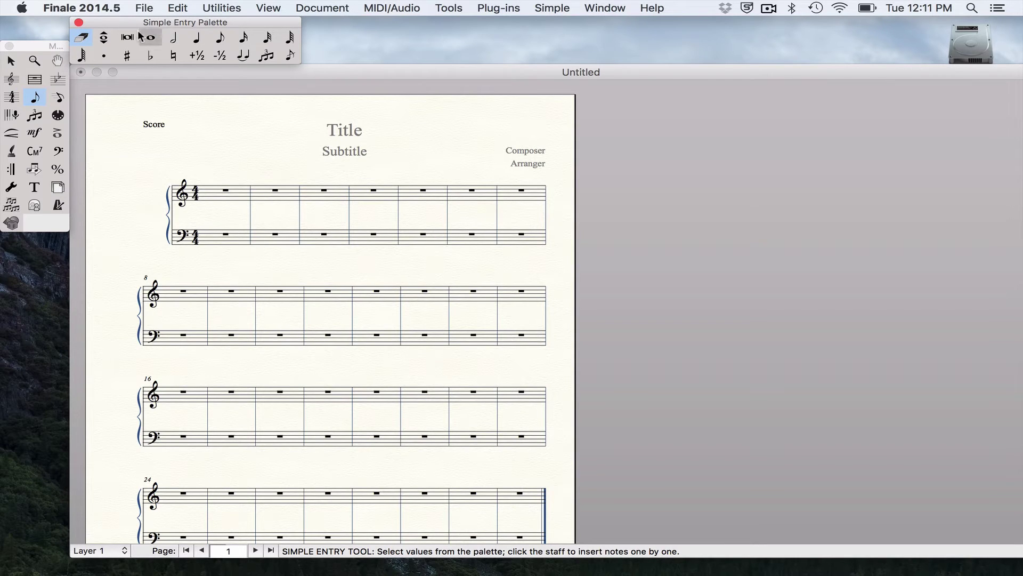
click(74, 71)
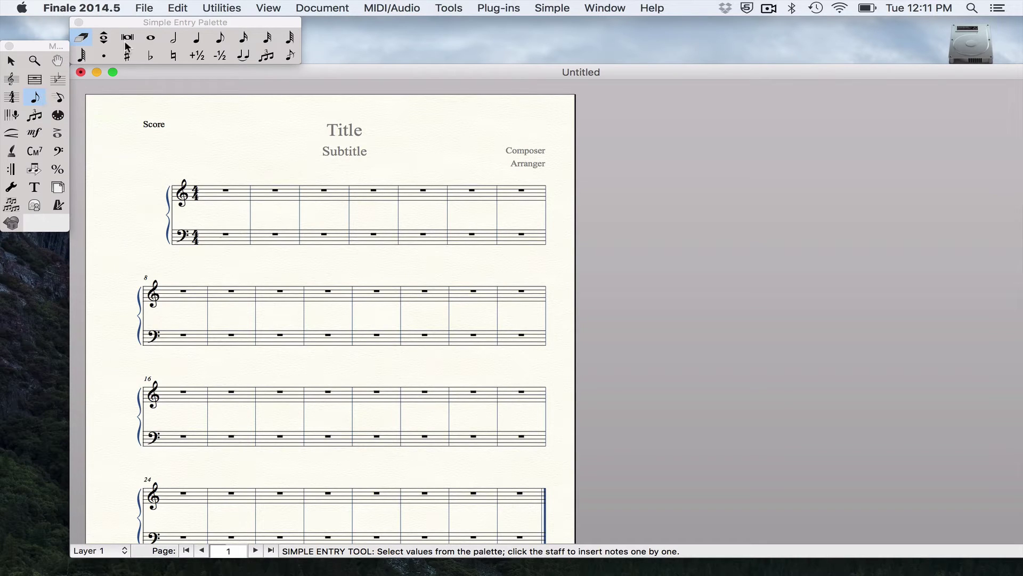
click(132, 26)
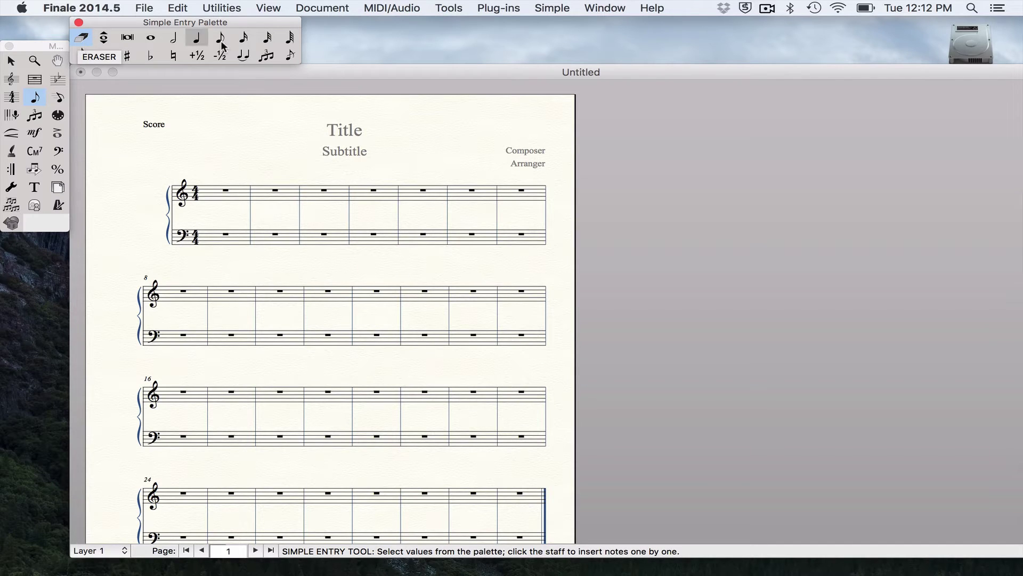
Choose the quarter-note duration and enter two quarter notes in the first treble measure
click(201, 41)
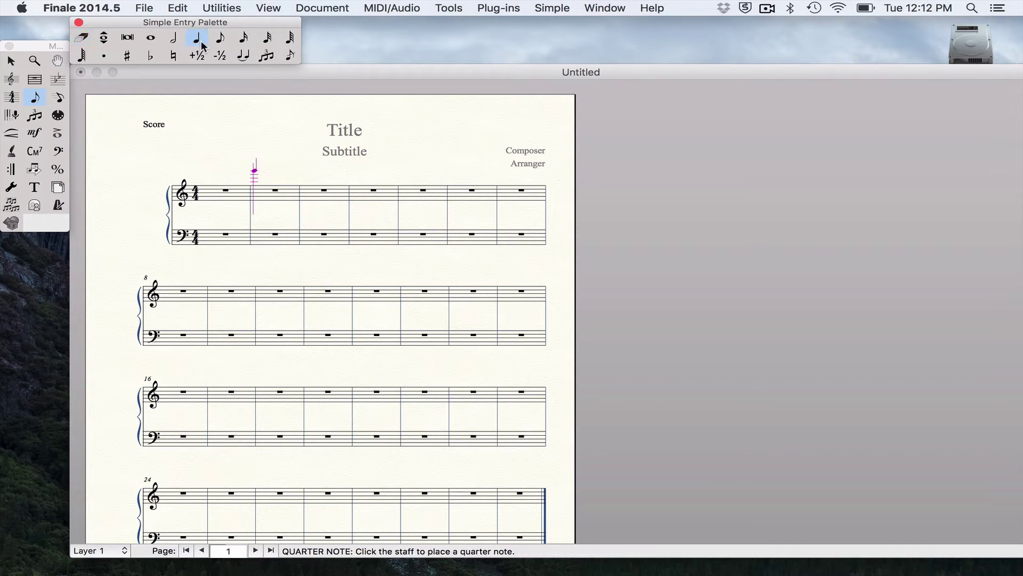
click(228, 172)
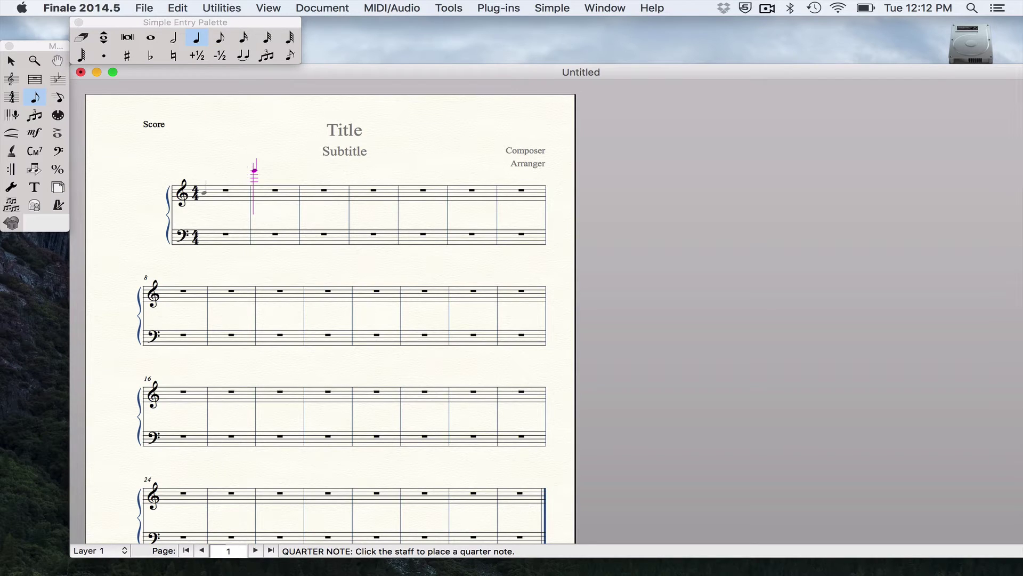
click(208, 193)
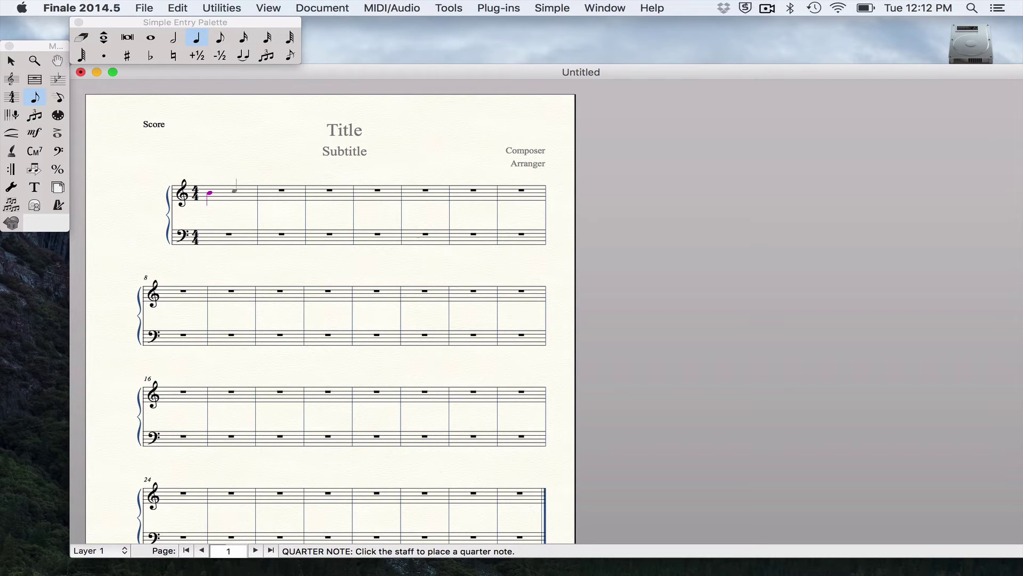
click(234, 190)
Switch to eighth notes and add beamed eighths to finish measure 1
click(220, 37)
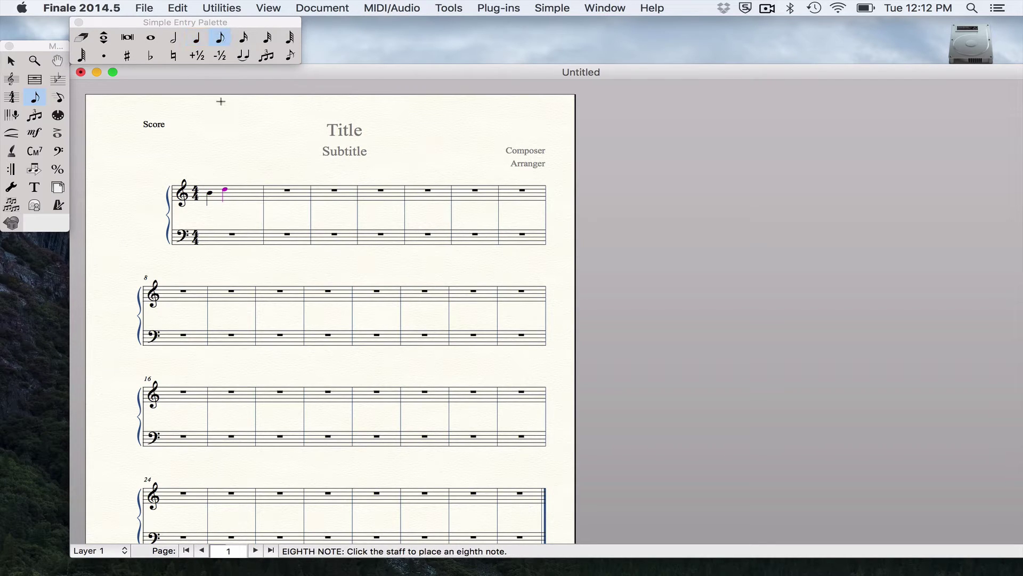
click(238, 198)
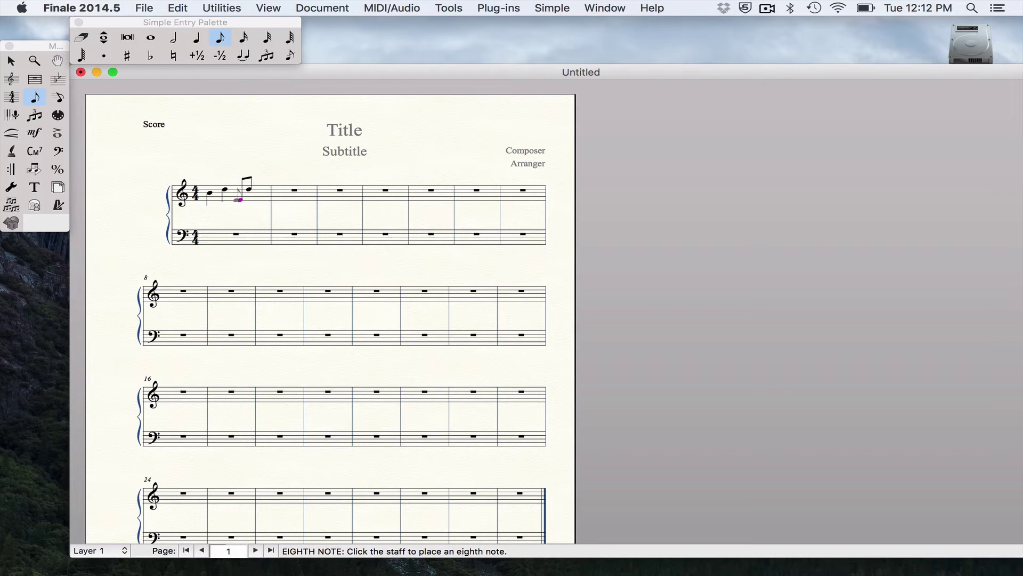
click(258, 190)
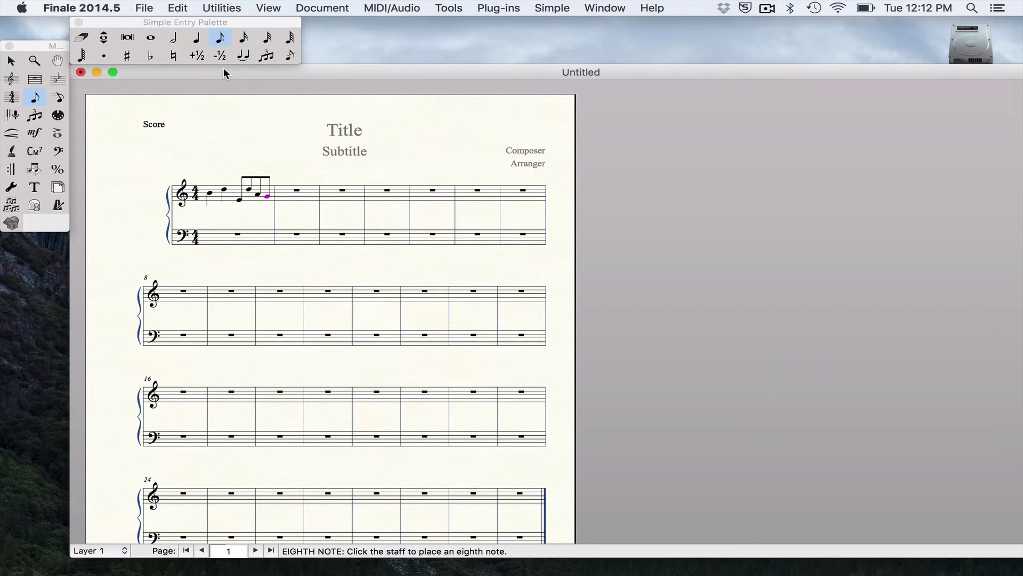
Move to measure 2 and enter beamed eighth notes, including a high note above the staff
key(Right)
click(283, 188)
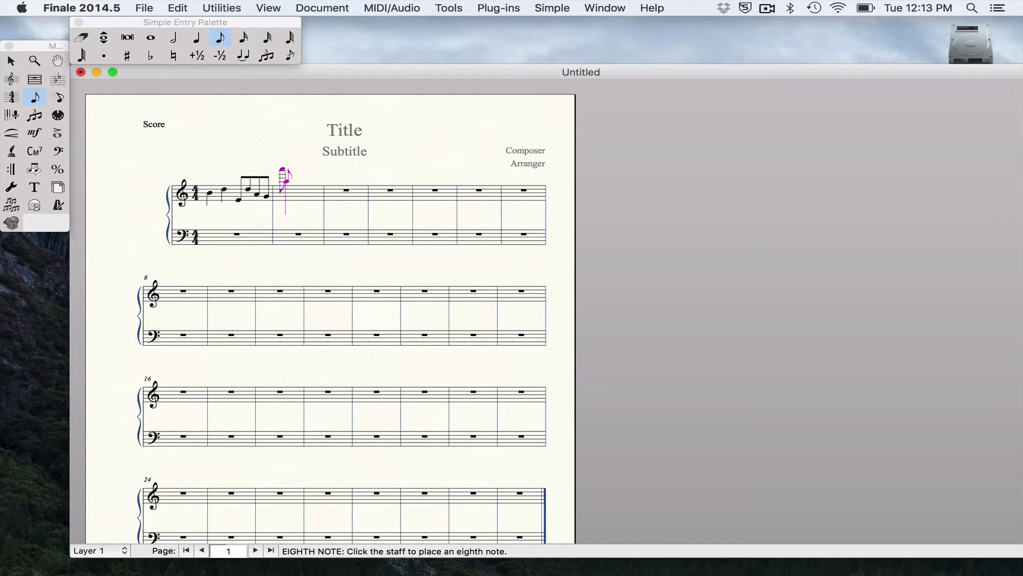
click(281, 170)
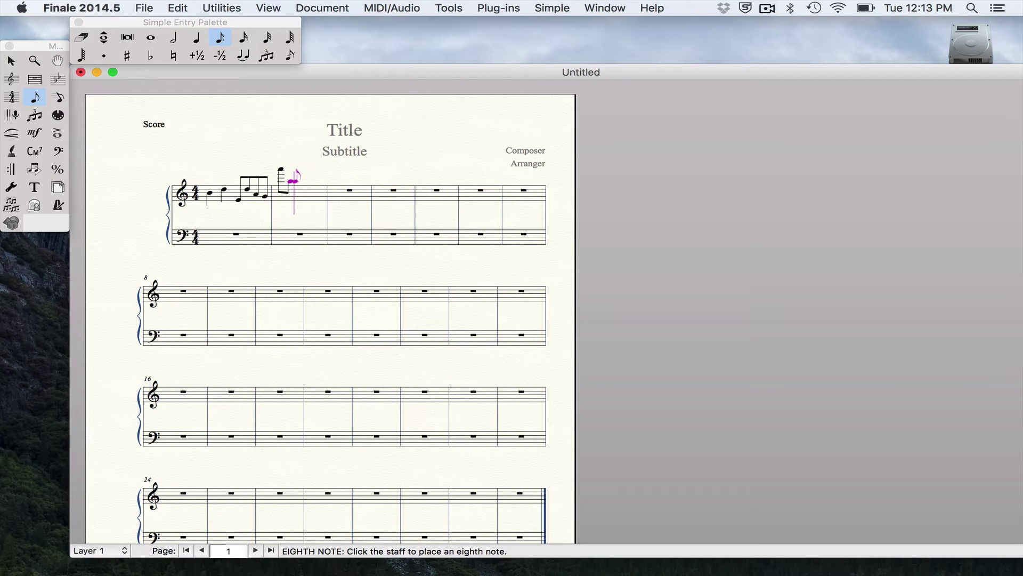
click(294, 184)
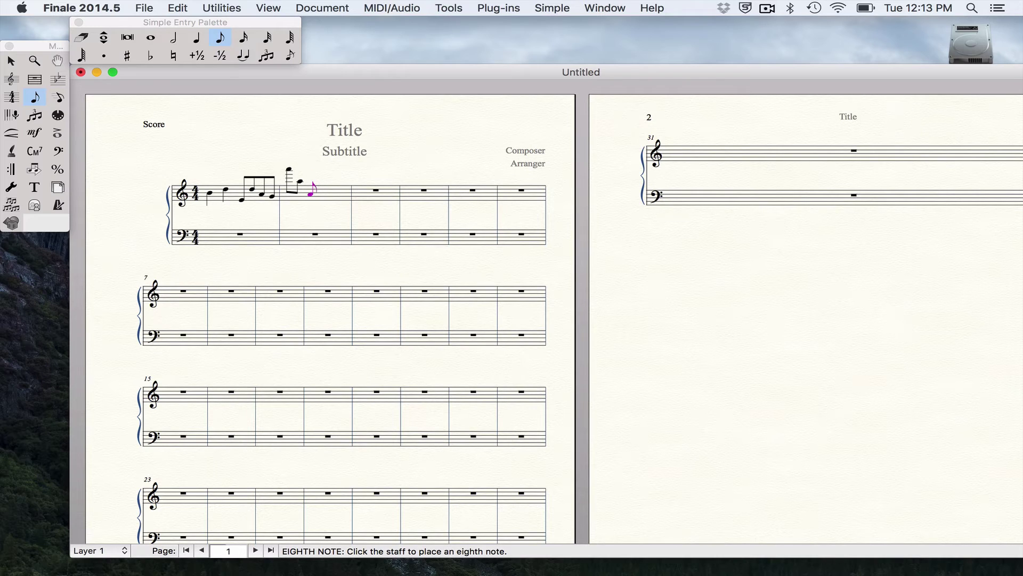
click(311, 183)
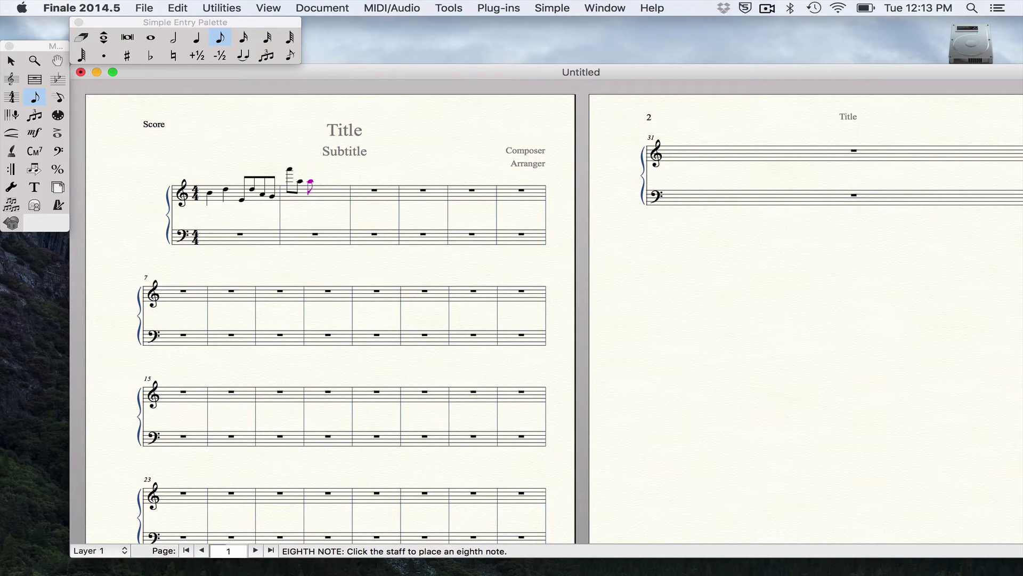
click(311, 193)
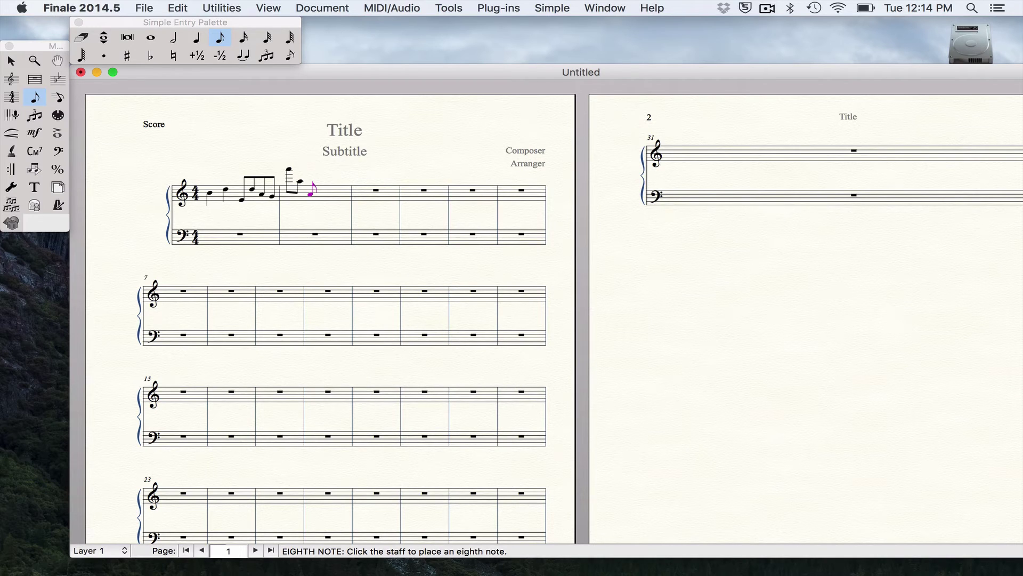
click(313, 192)
click(313, 192)
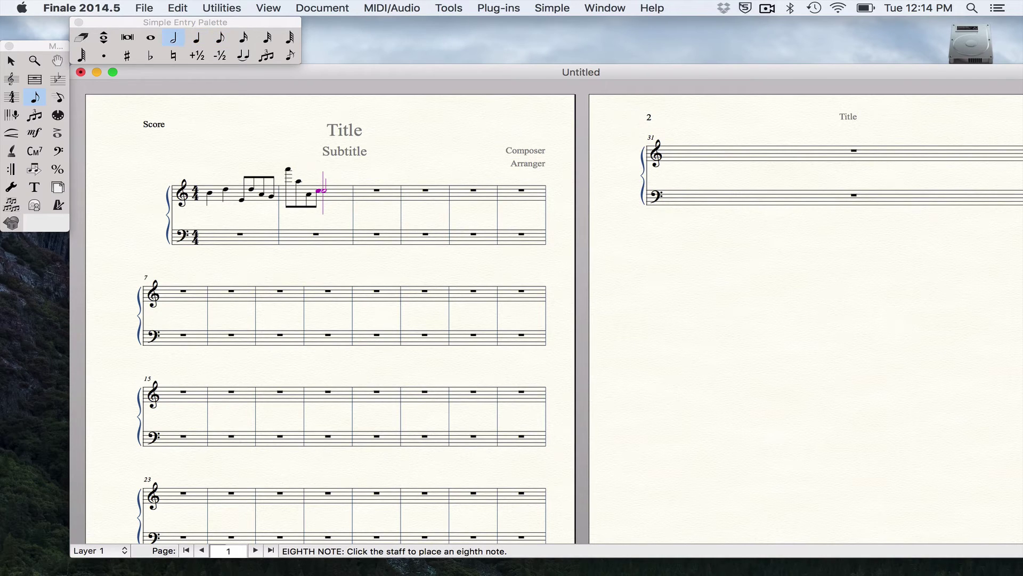
Set the duration back to eighths with keys 7 then 4, and enter notes D and E
key(7)
key(4)
key(d)
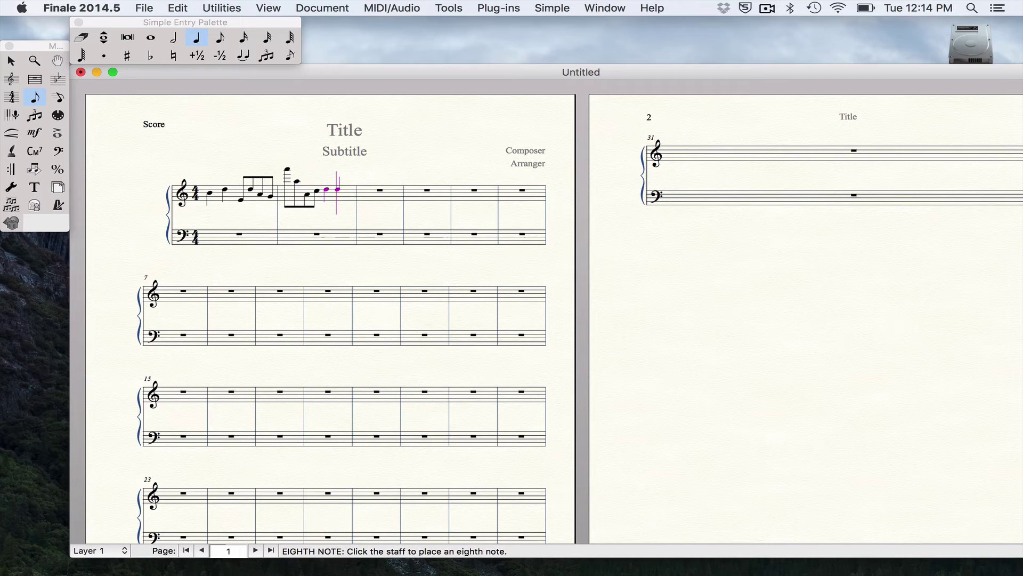
key(e)
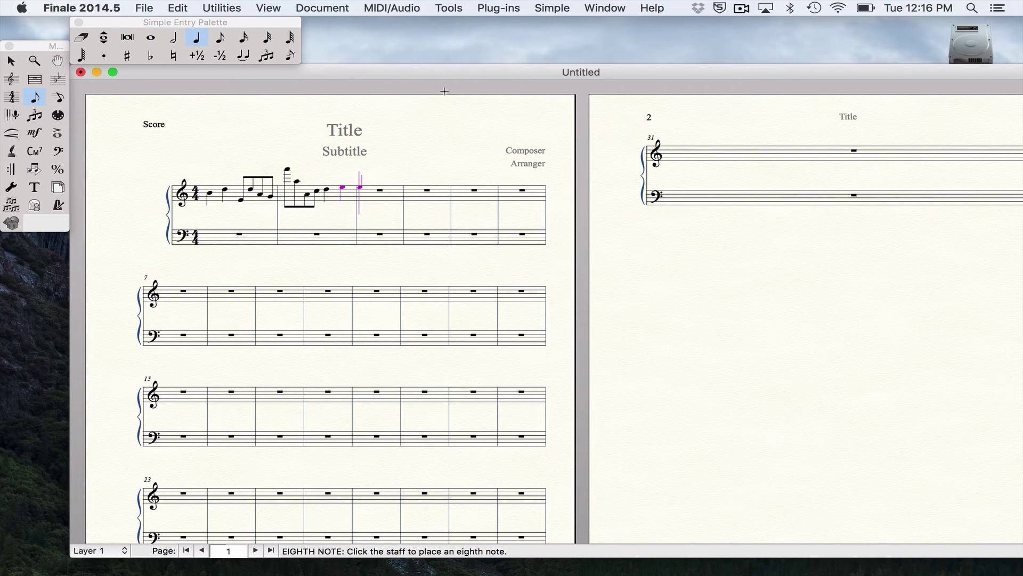
Enter an eighth note at the start of measure 3, raising it twice and lowering it twice
click(361, 197)
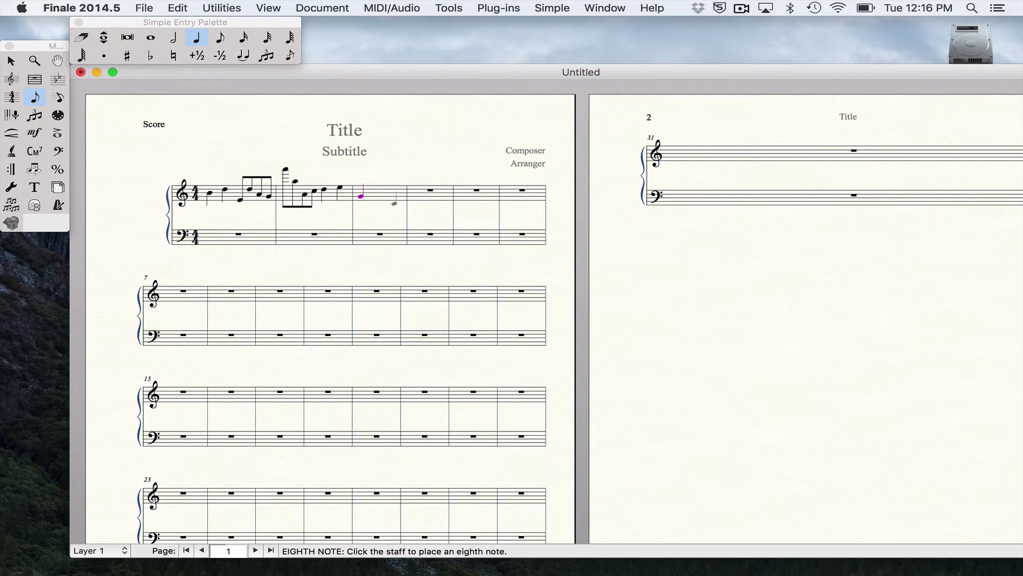
key(Up)
key(Up)
key(Up)
key(Up)
key(Up)
key(Down)
key(Down)
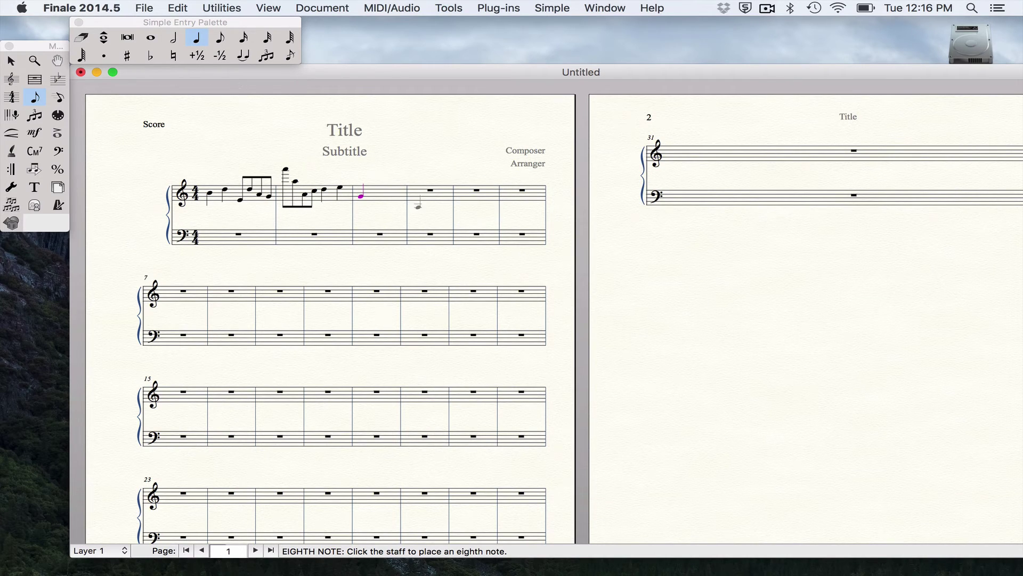
Add a sharp, a flat and a natural to measure 3's first three notes, then dot the next note
click(125, 57)
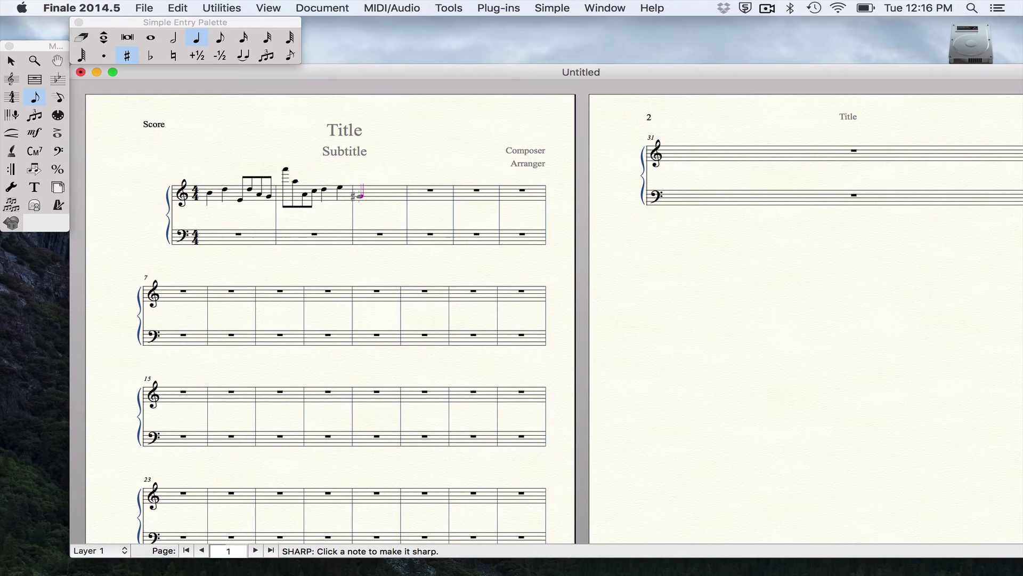
click(359, 198)
click(151, 55)
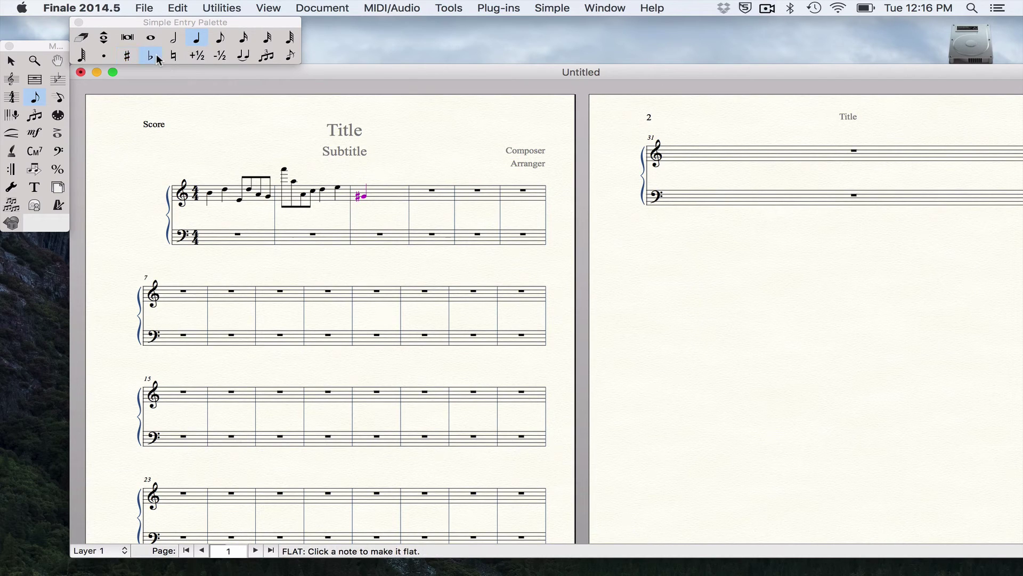
click(381, 195)
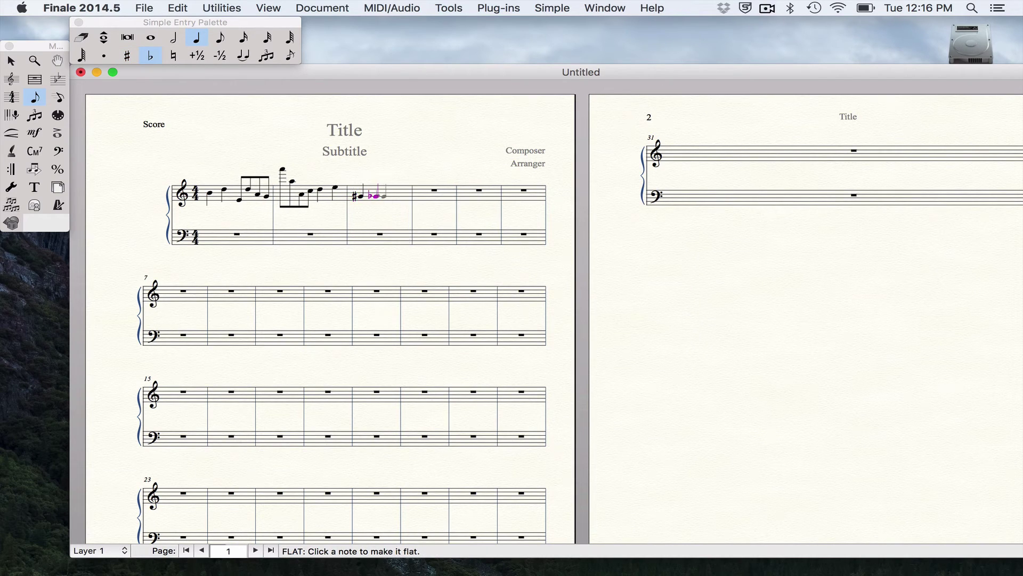
click(173, 55)
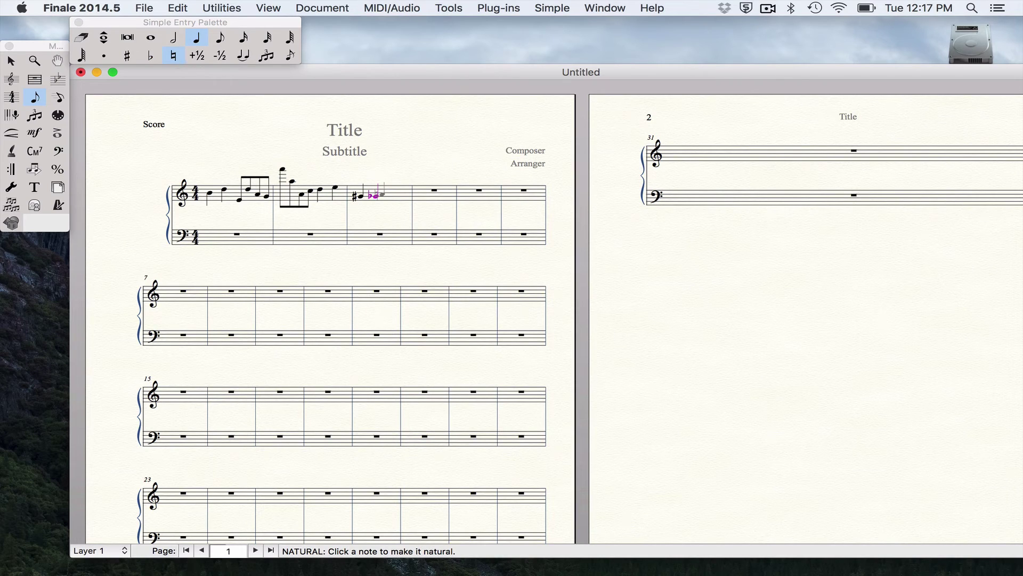
click(387, 195)
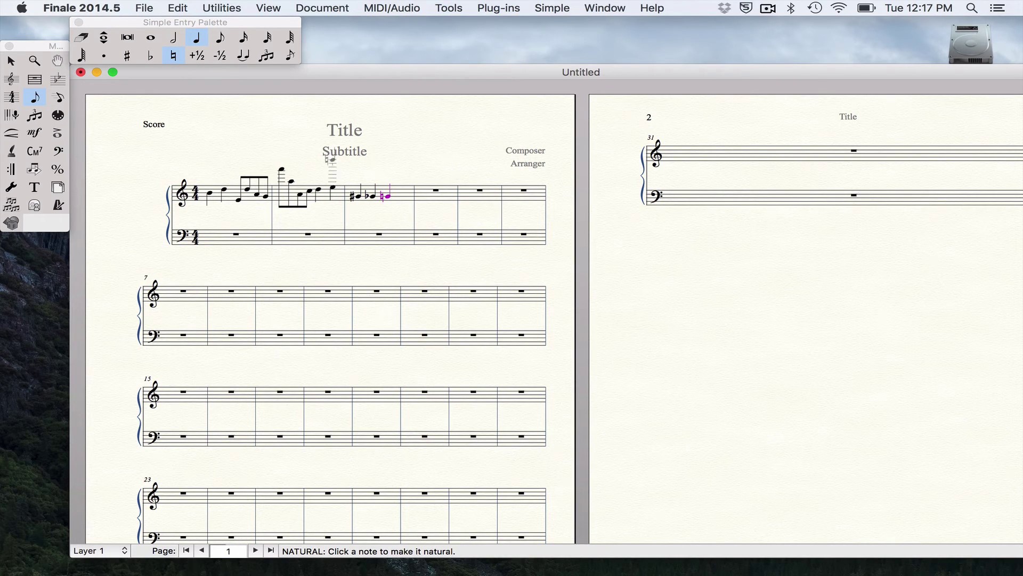
click(104, 53)
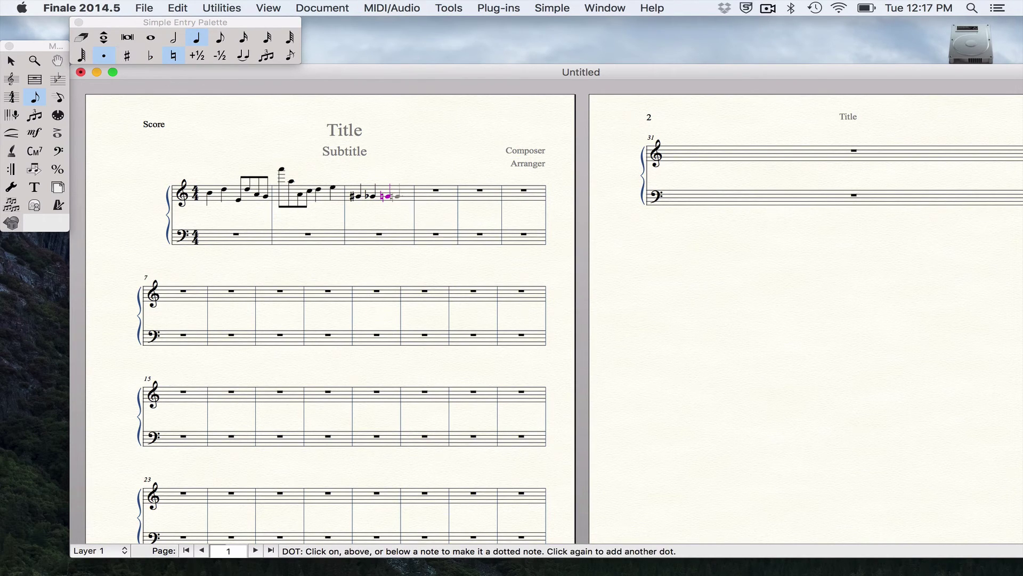
click(400, 192)
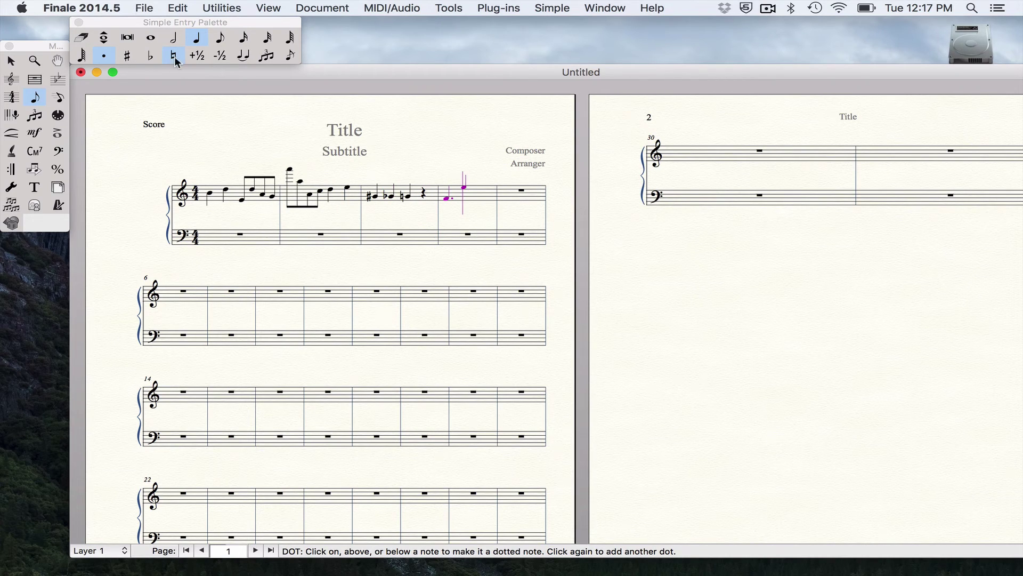
Turn off Dot and enter two G notes in measure 4, one sharp and one flat
click(104, 56)
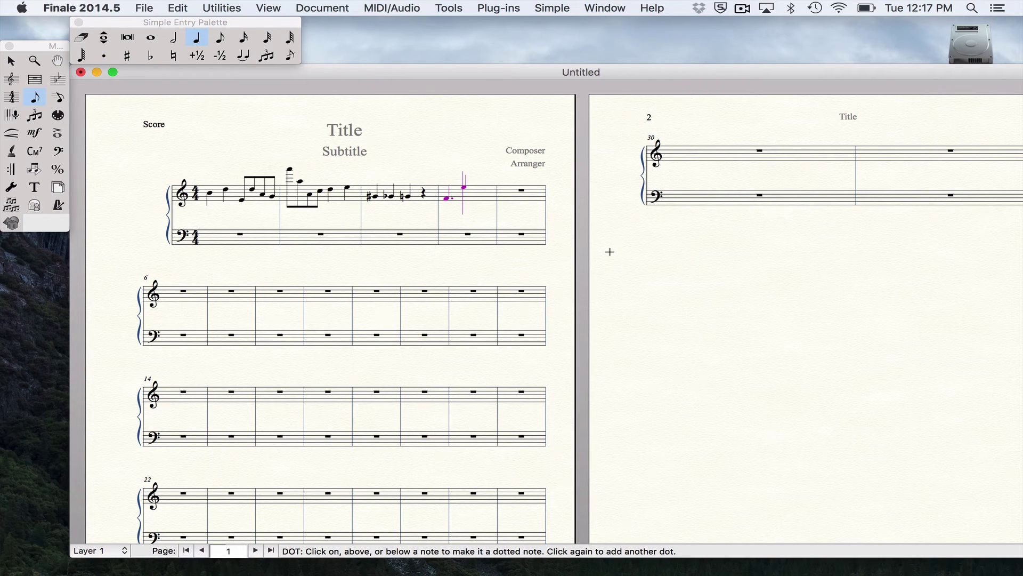
key(g)
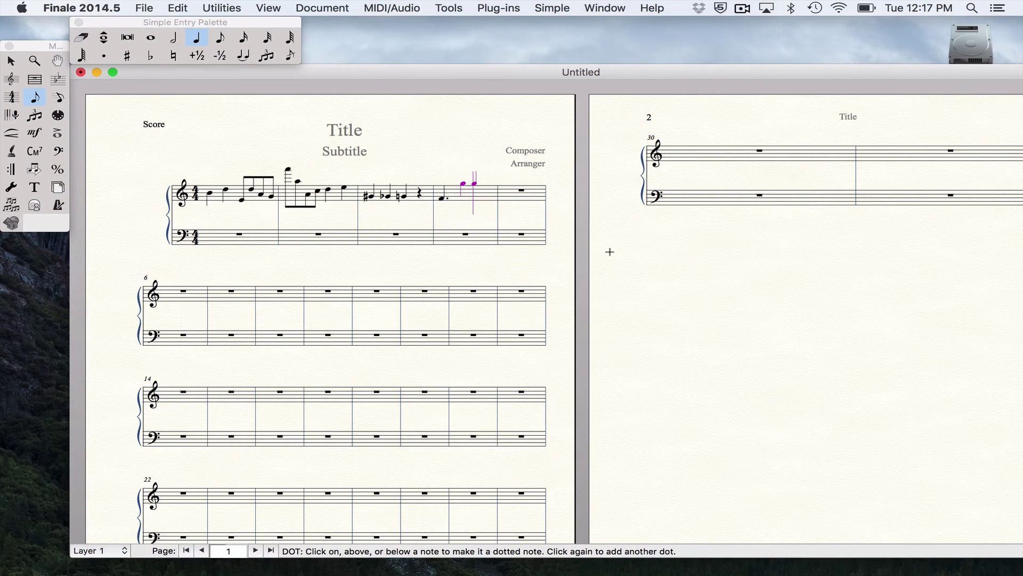
key(plus)
key(g)
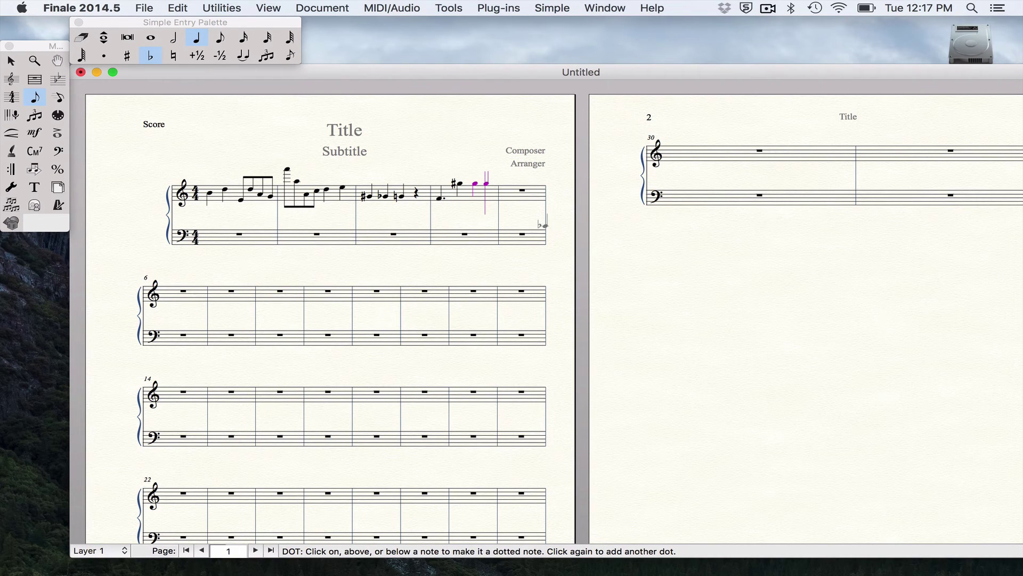
key(minus)
Add an eighth rest, then start measure 5 with a flat note and a natural note
click(502, 184)
key(minus)
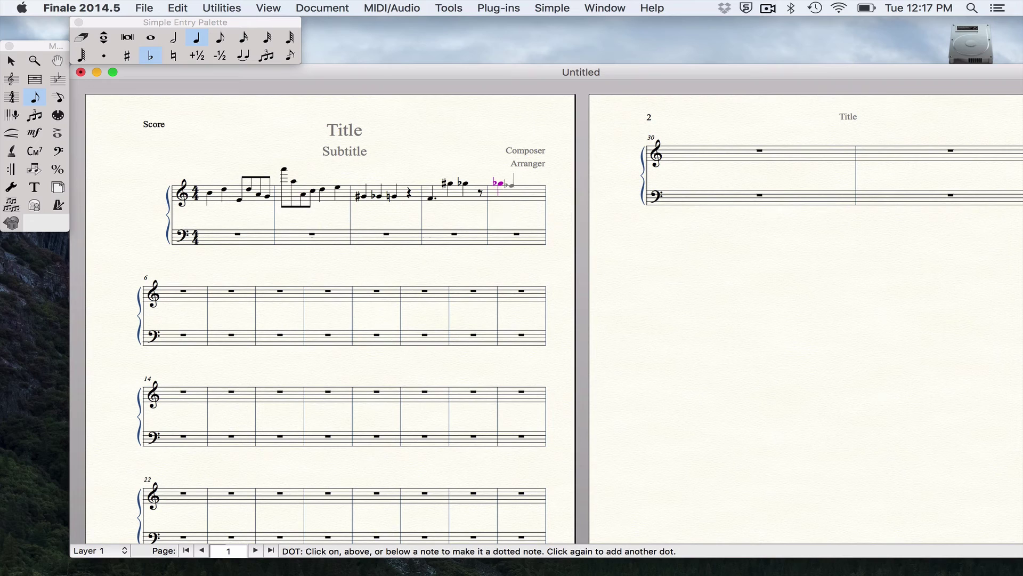
click(512, 184)
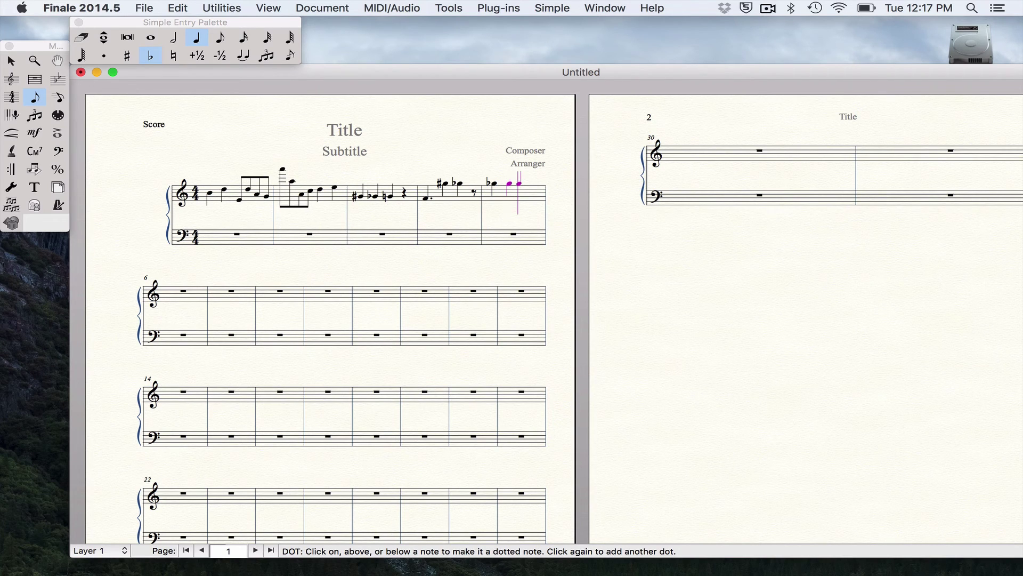
key(n)
End measure 5 with a flat quarter note and enter a flat note opening measure 6
click(518, 183)
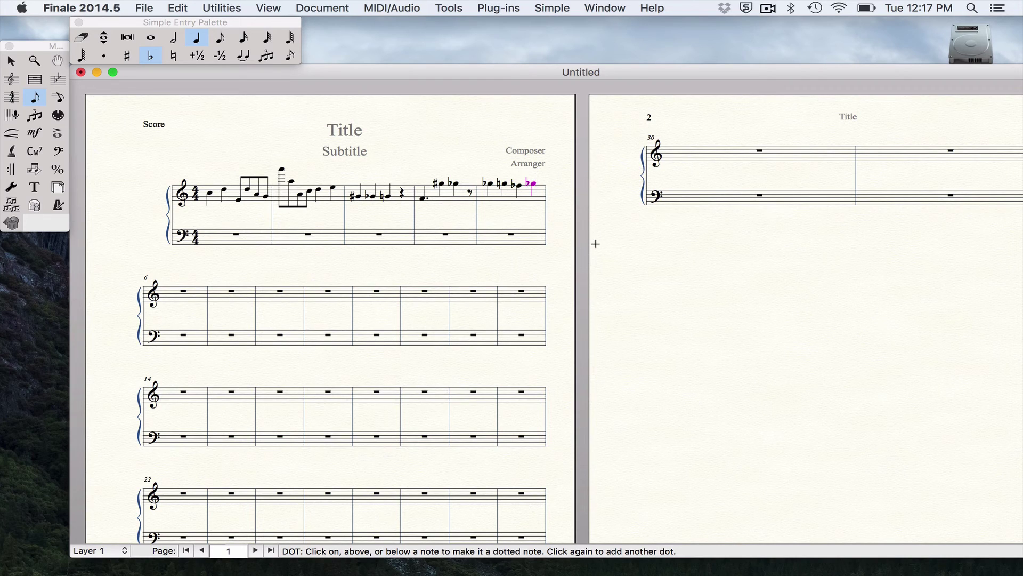
key(Right)
key(Return)
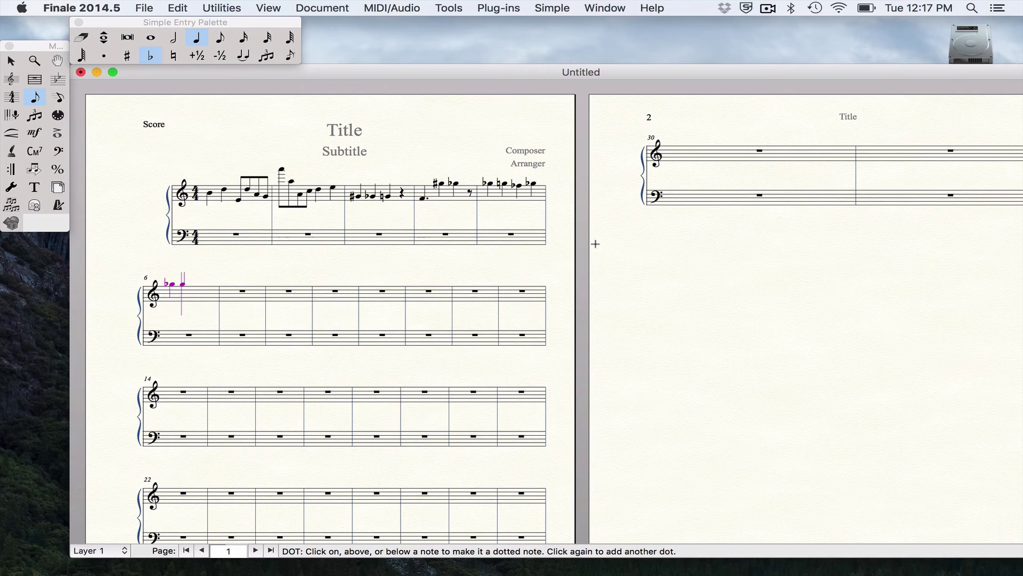
Replace that note's flat with a plain, unparenthesized natural sign
key(n)
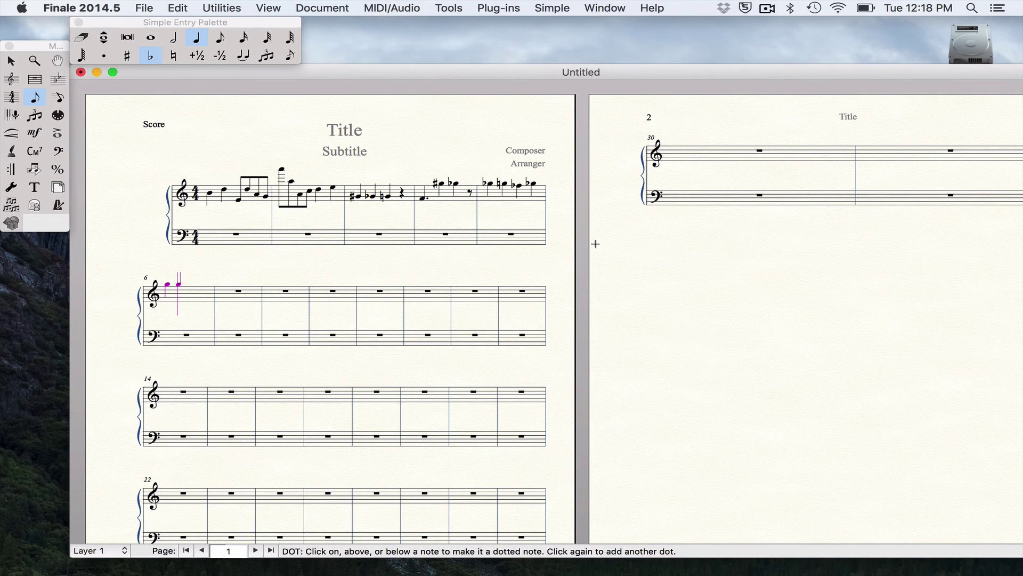
key(p)
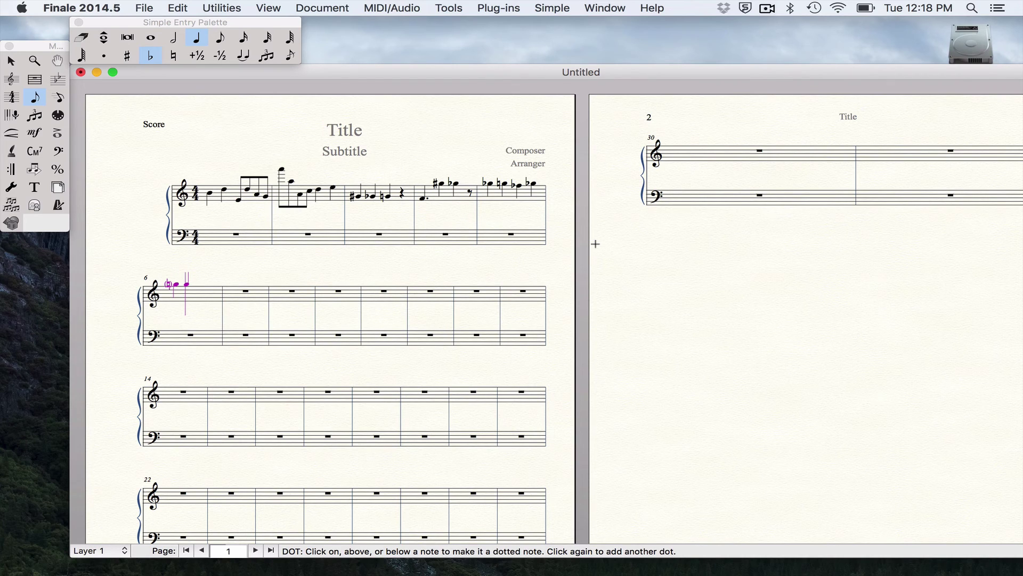
key(p)
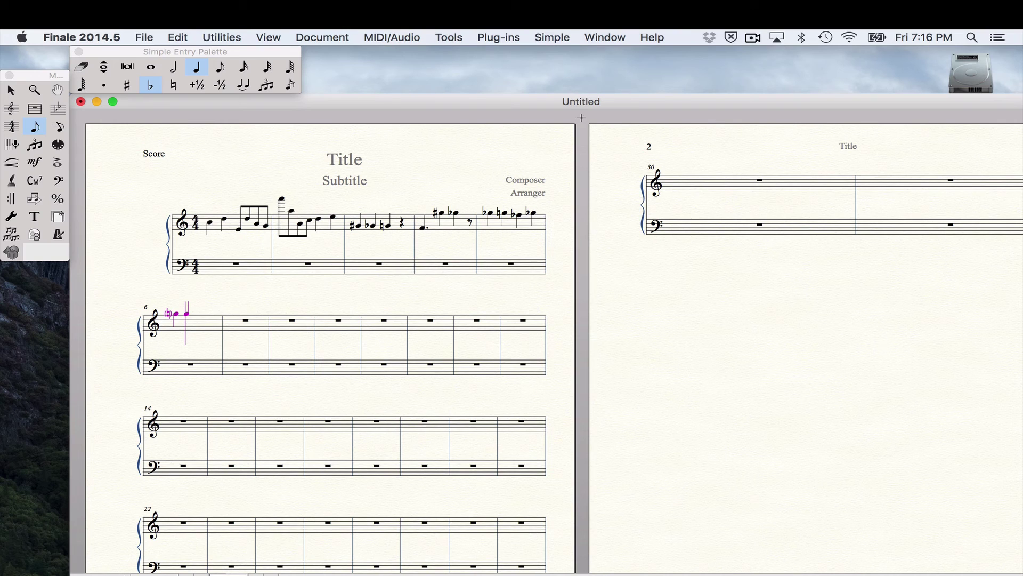
click(553, 37)
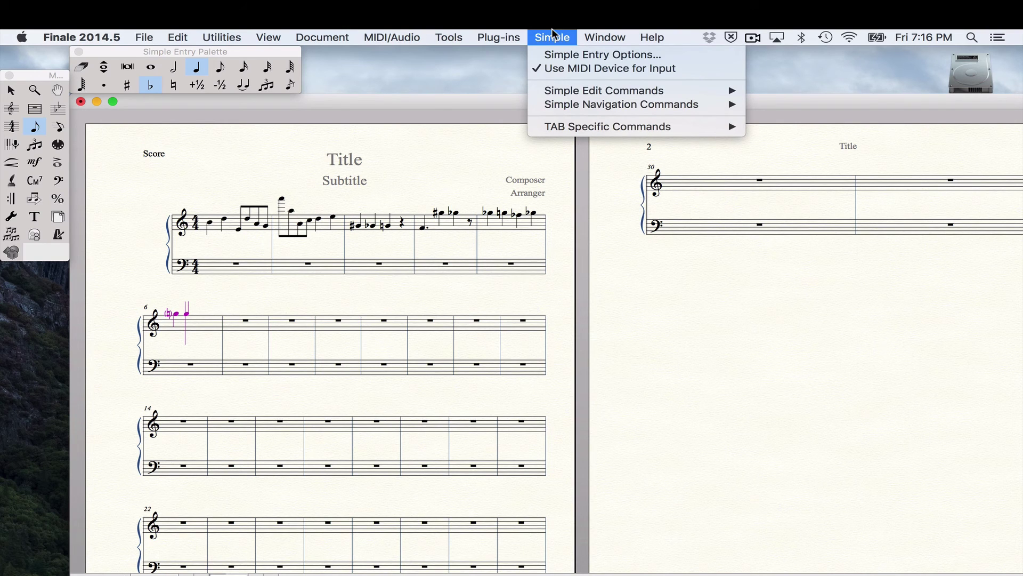
mouse_move(605, 90)
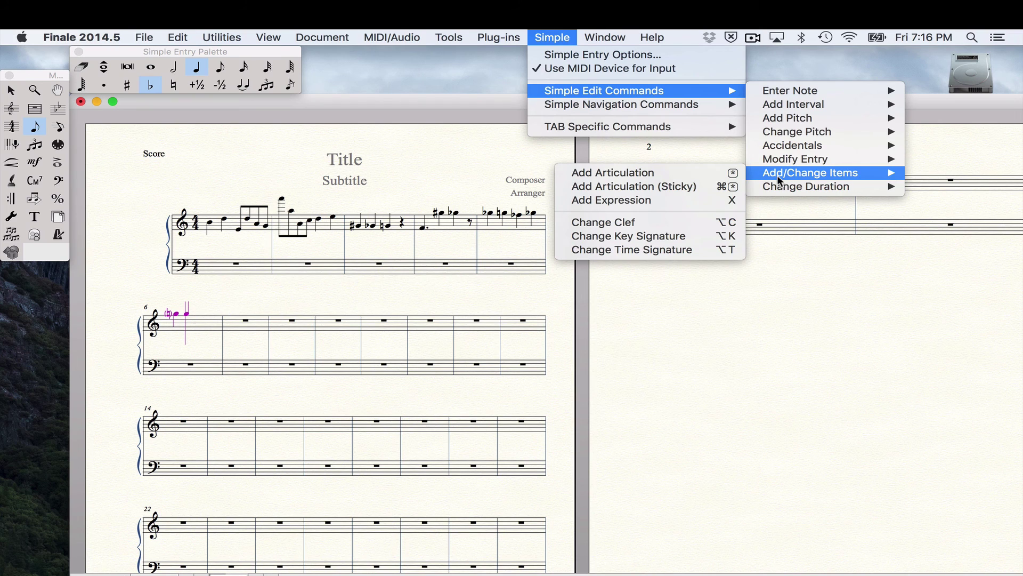
mouse_move(806, 186)
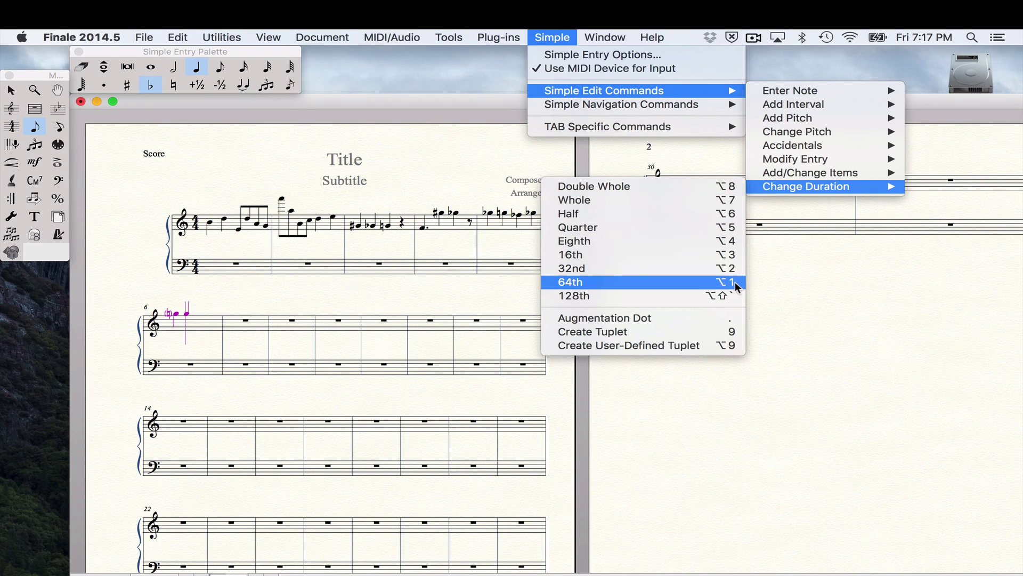
click(821, 328)
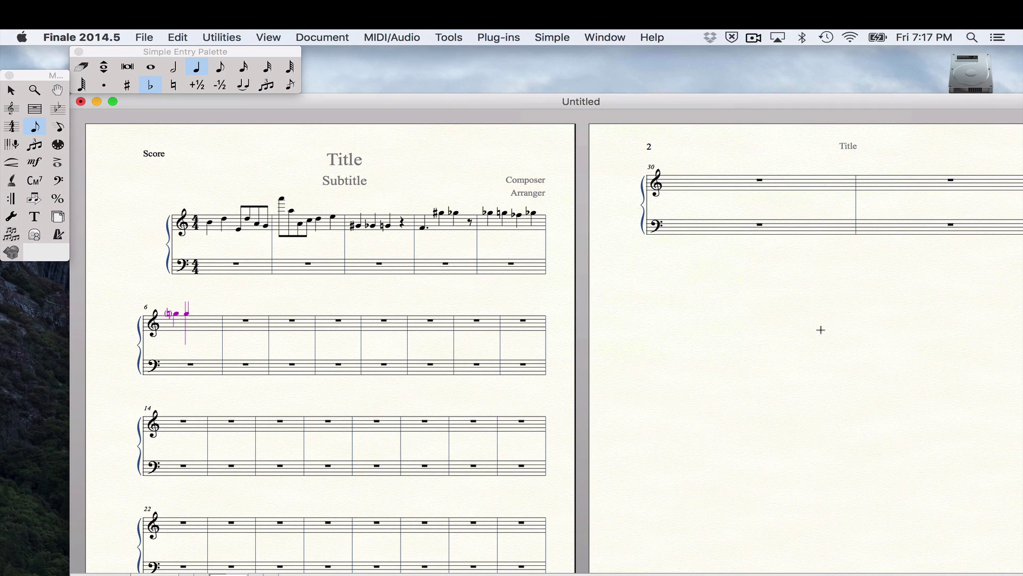